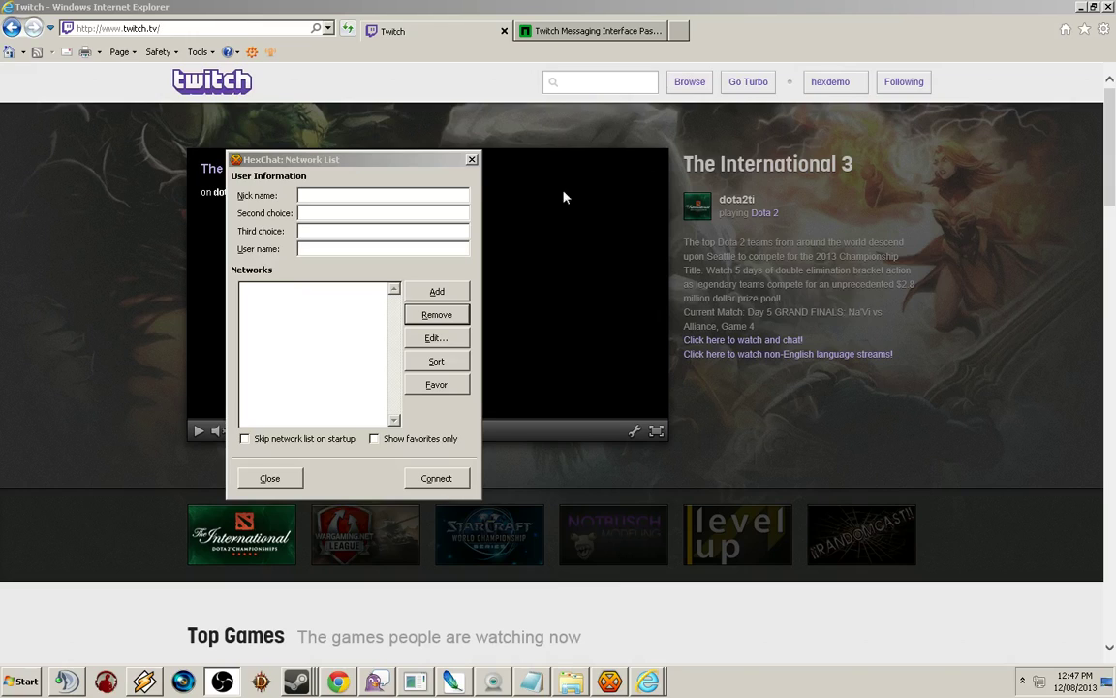
Step: Move the empty Network List dialog further right and focus its networks list
left_click_drag(372, 165, 588, 167)
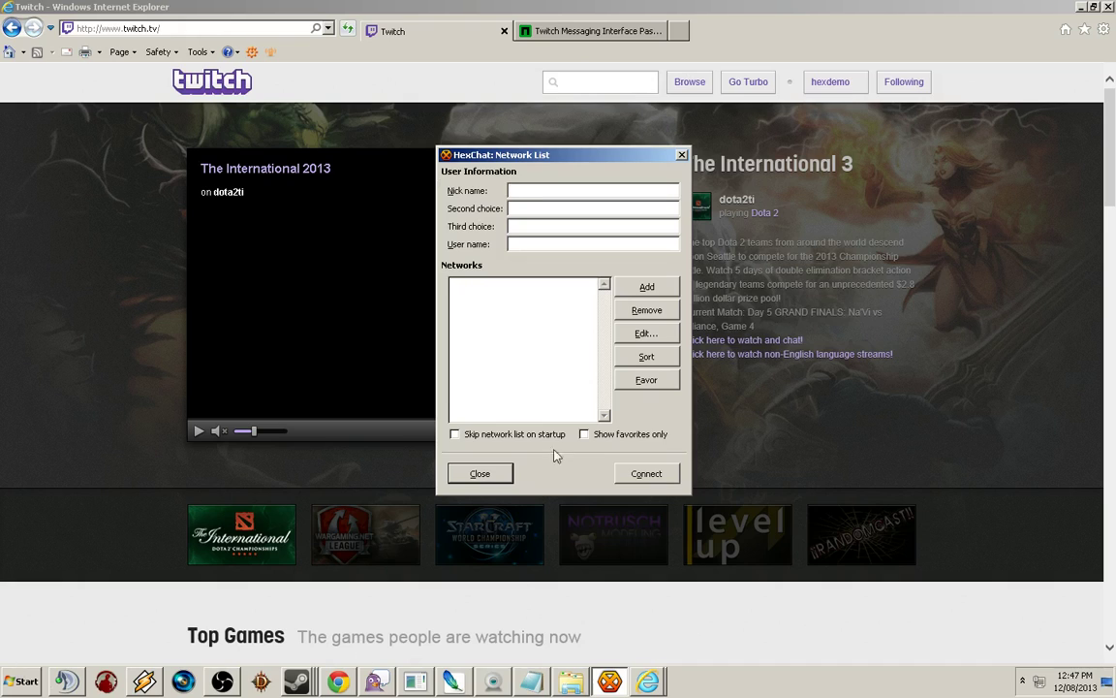
left_click(485, 377)
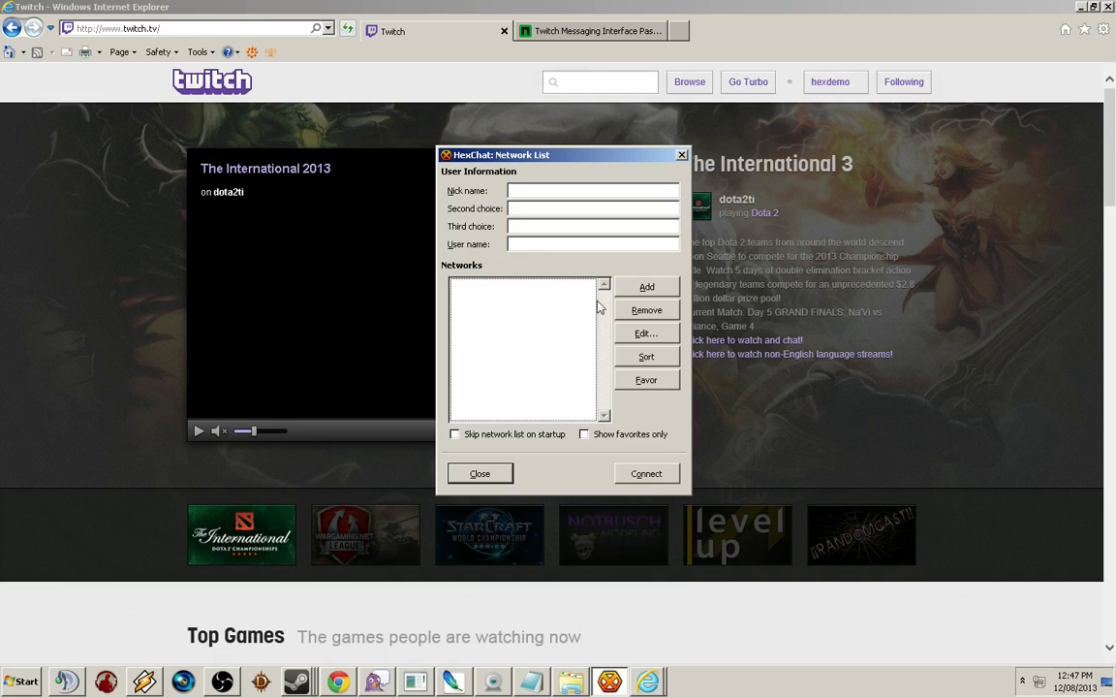
Step: Set nick name, second and third choices and user name all to hexdemo
left_click(561, 191)
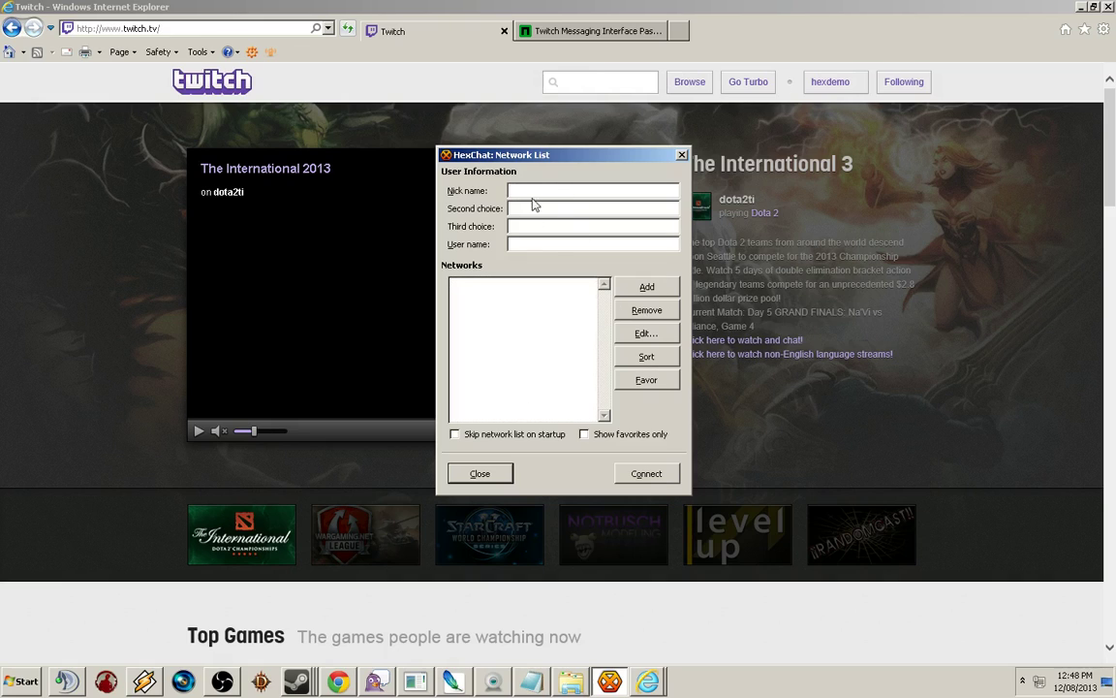
type("hexd")
type("emo")
key("ctrl+a")
key("ctrl+c")
key("Tab")
key("ctrl+v")
key("Tab")
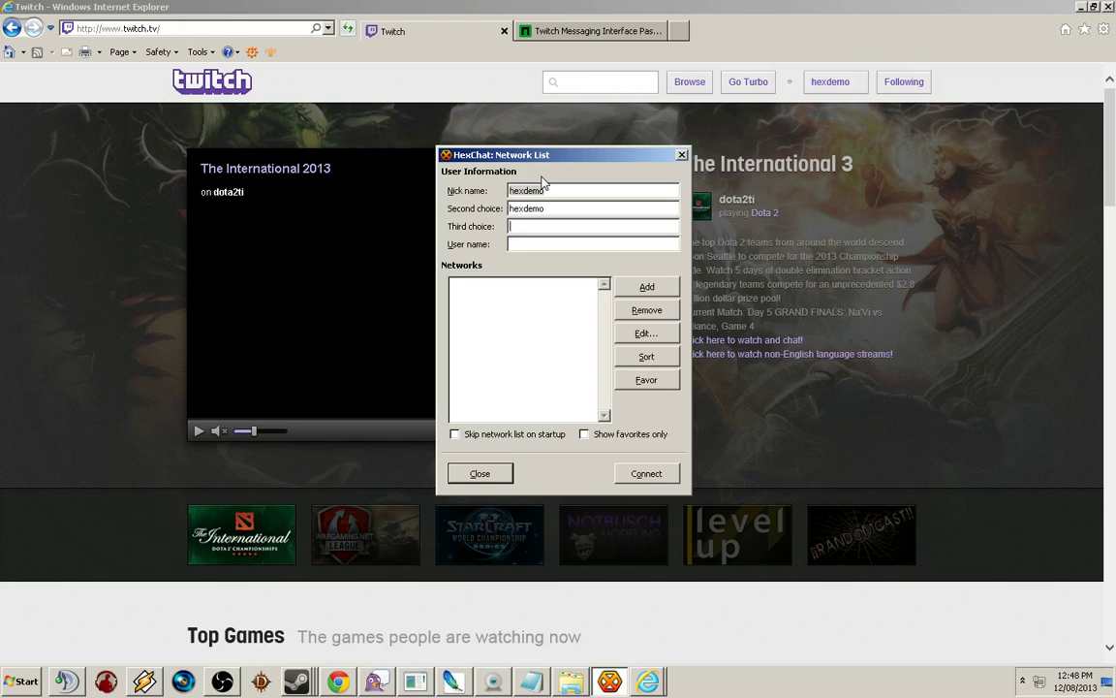
key("ctrl+v")
key("Tab")
key("ctrl+v")
Step: Add a new network named Twitch to the networks list
left_click(648, 287)
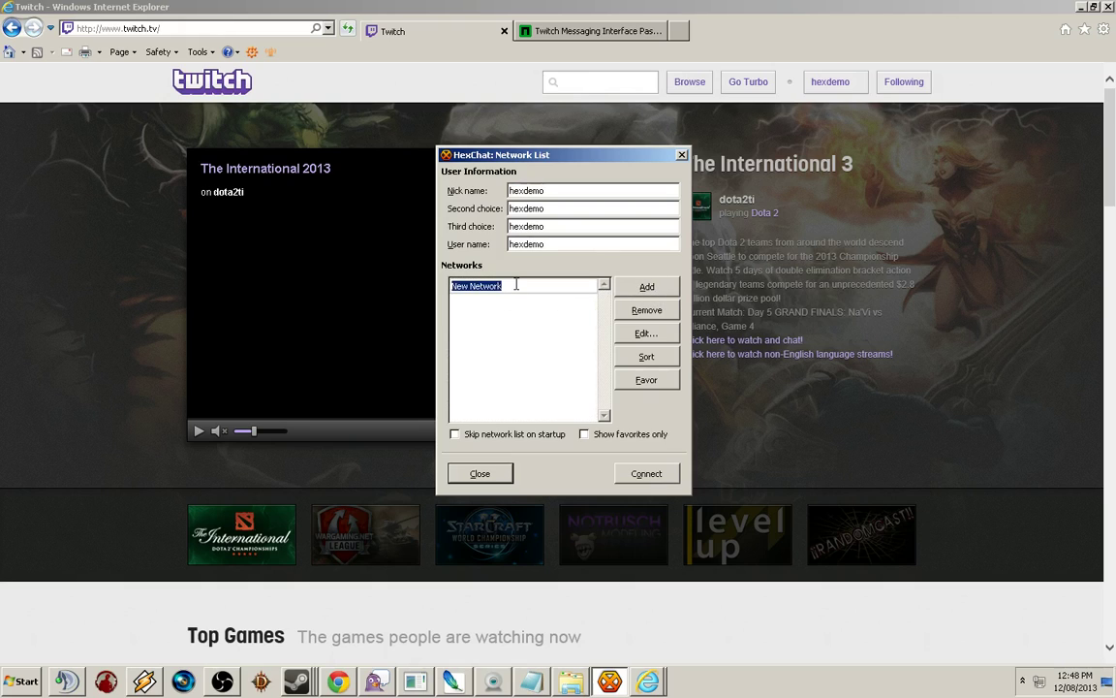
type("Twi")
type("tch")
left_click(518, 288)
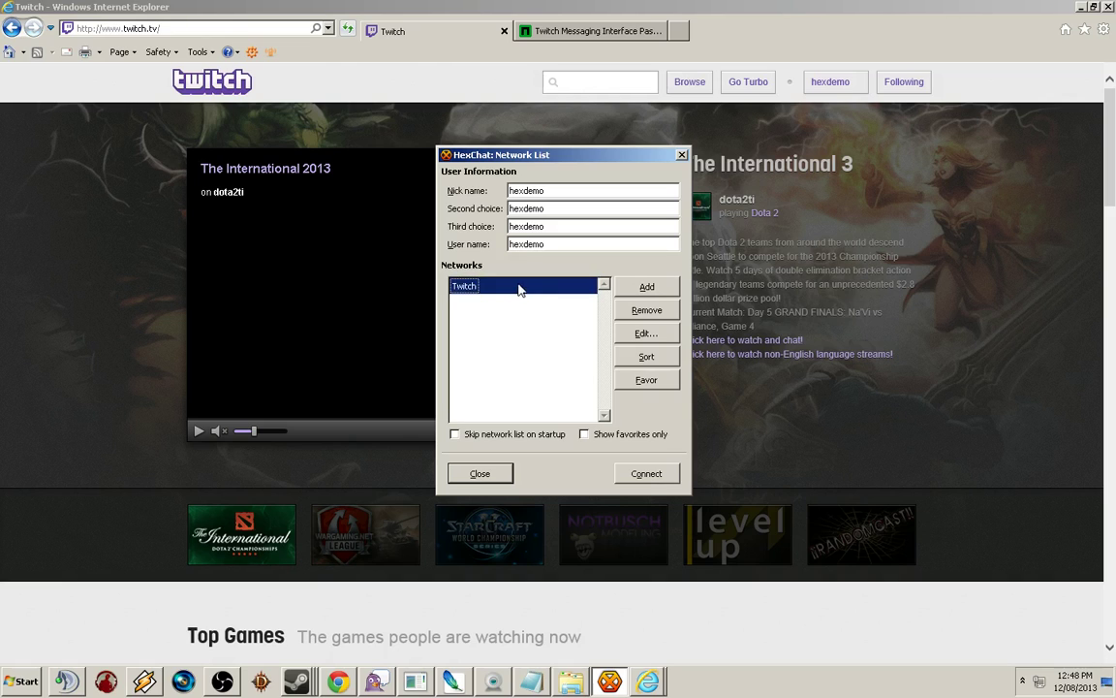
Step: Open the Twitch network's settings and select its newserver/6667 server entry
left_click(635, 332)
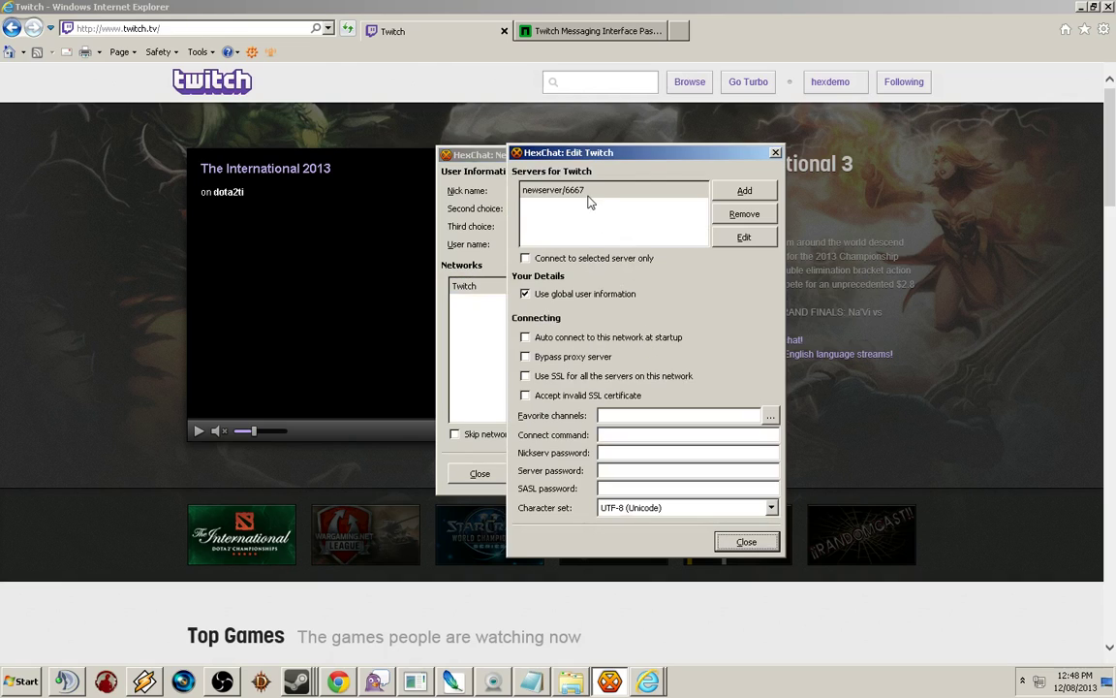
key("Tab")
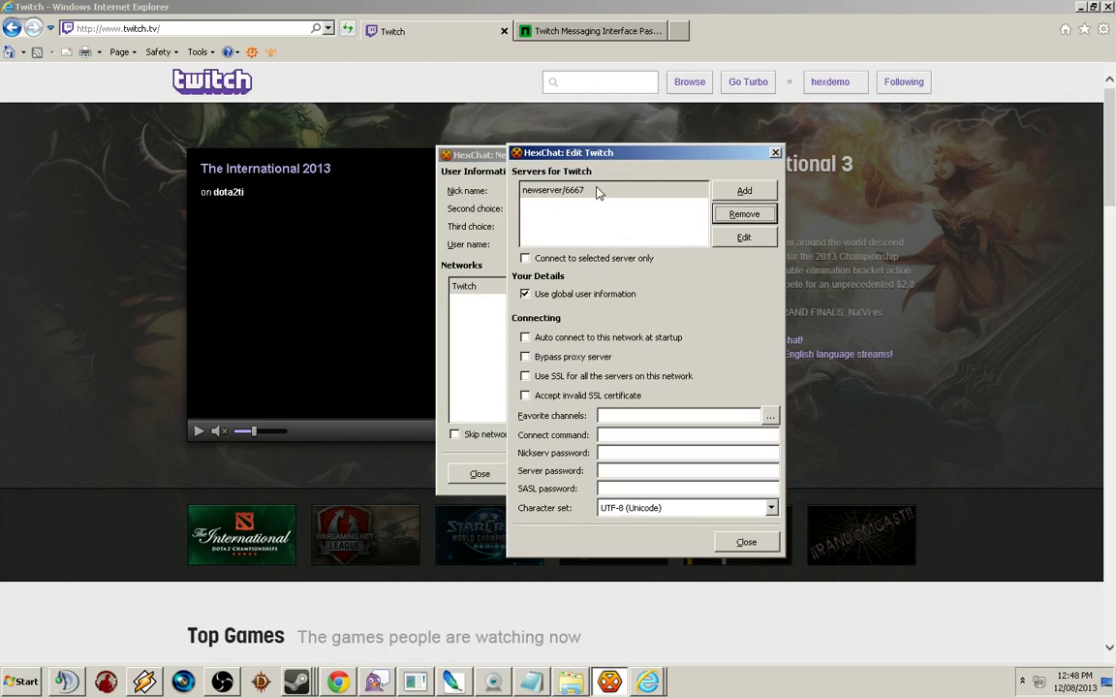
left_click(598, 191)
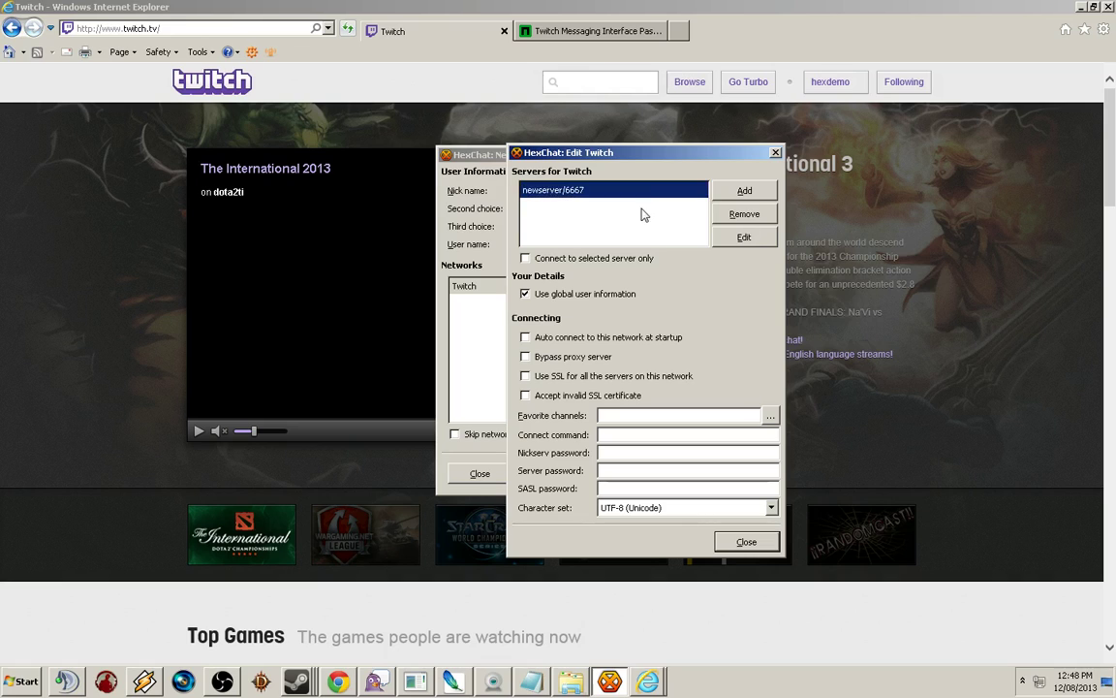
left_click(742, 235)
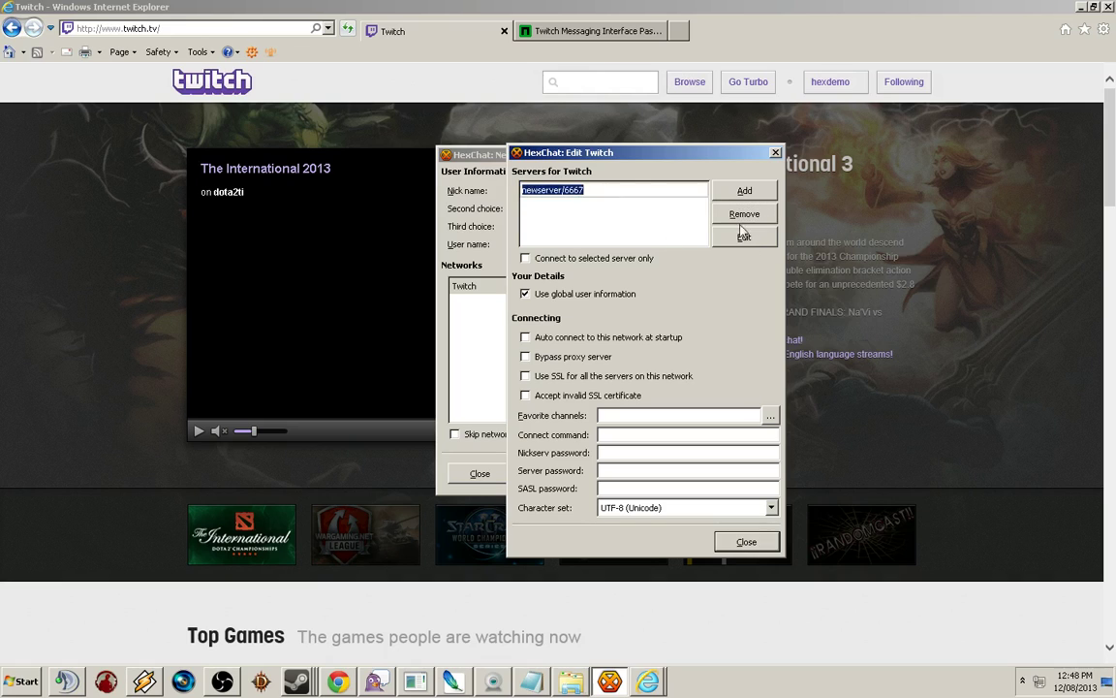
key("alt+a")
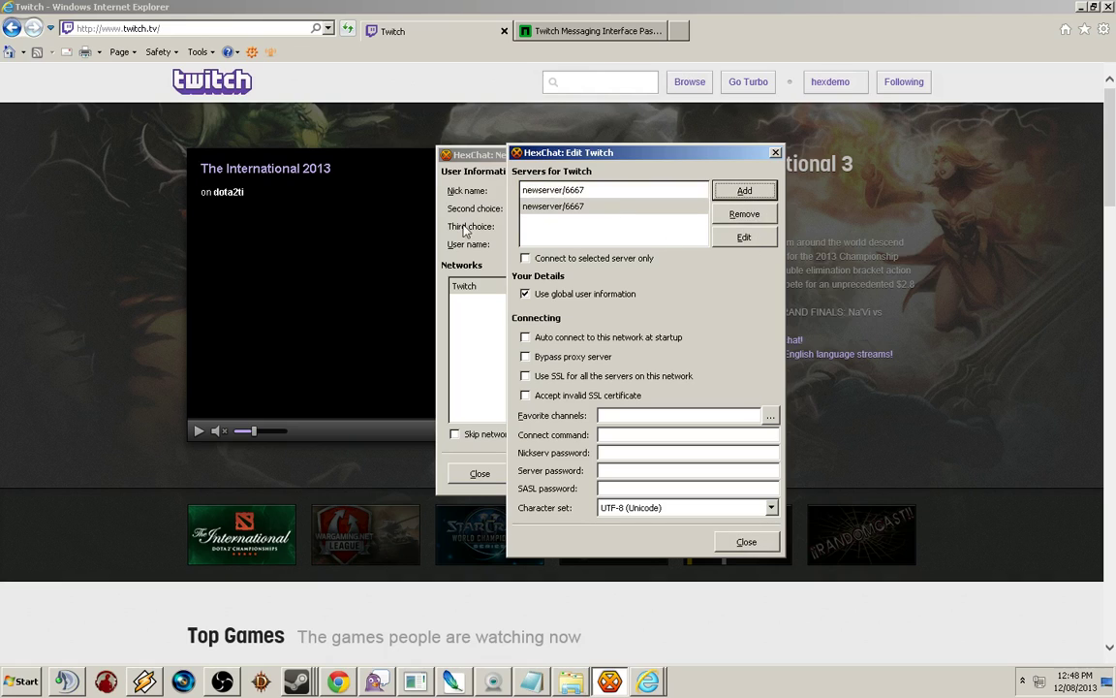
key("alt+r")
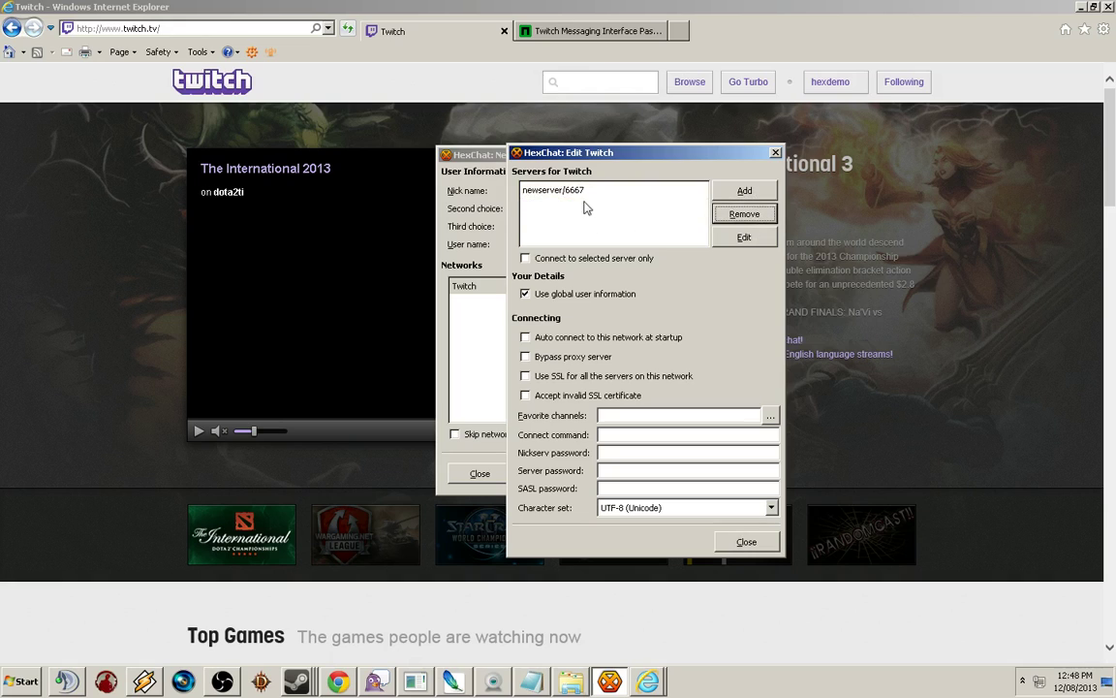
Step: Replace the server address newserver/6667 with irc.twitch.tv/6667
left_click(577, 189)
left_click(588, 190)
left_click(596, 190)
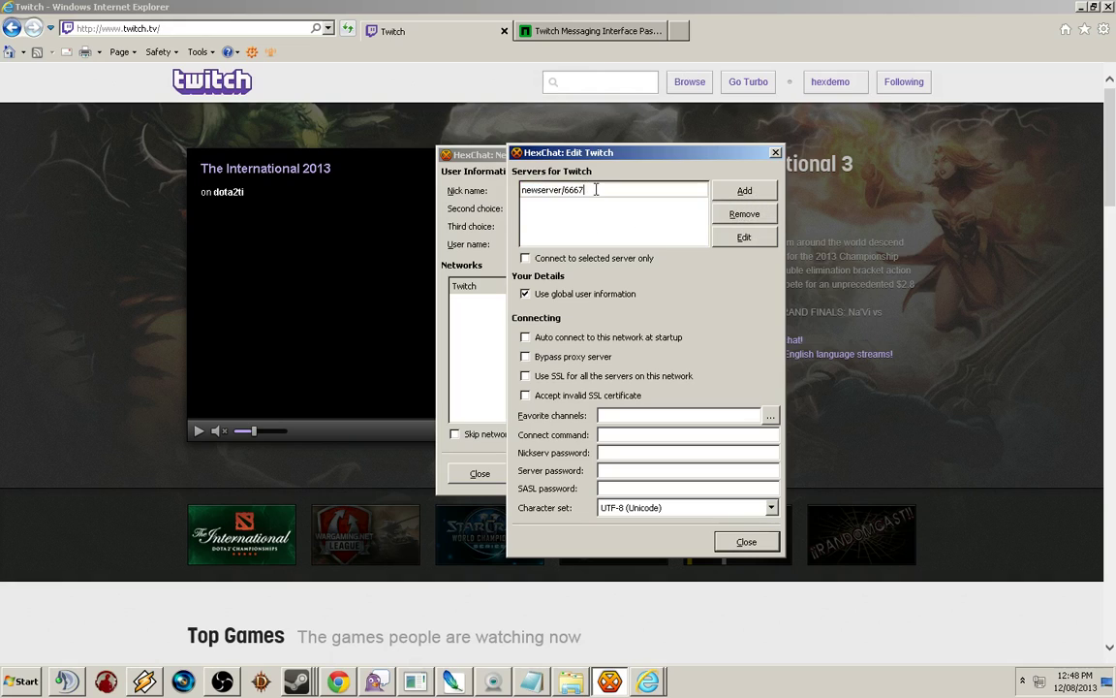
triple_click(587, 190)
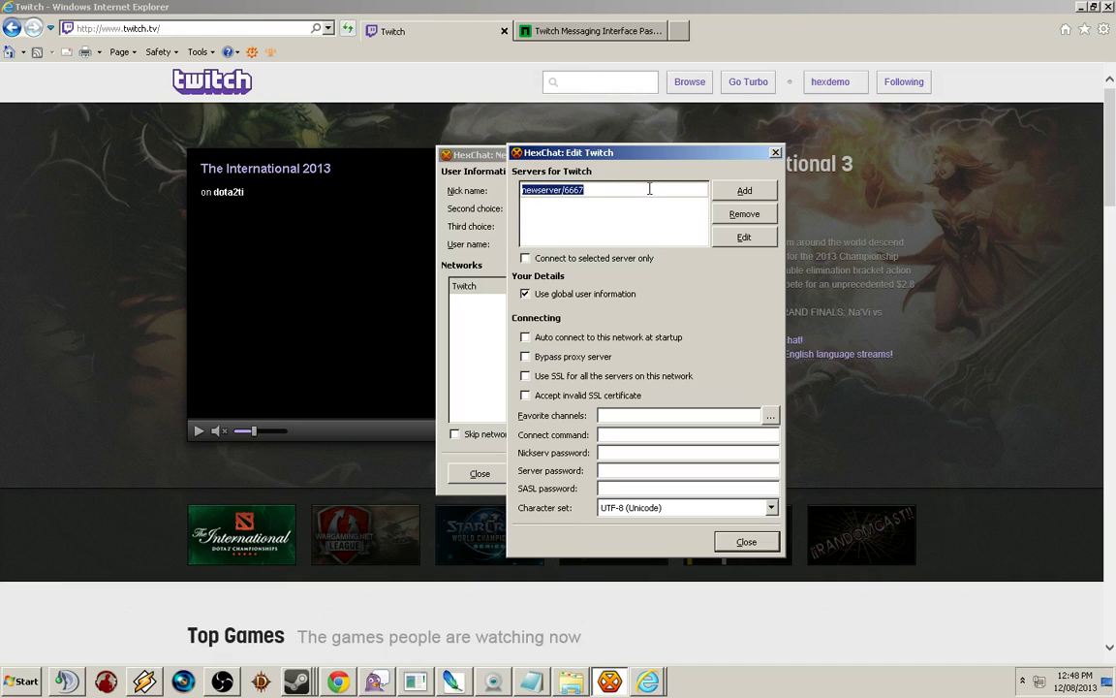
key("BackSpace")
type("i")
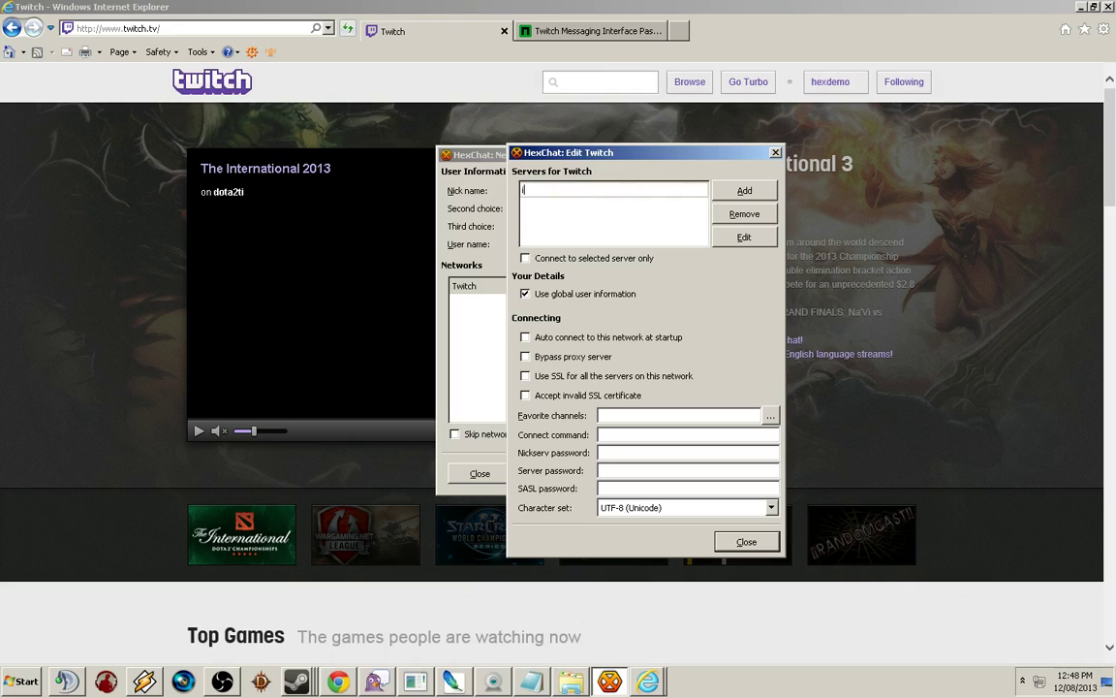
type("twitch.")
type("tv")
type("6667")
key("Return")
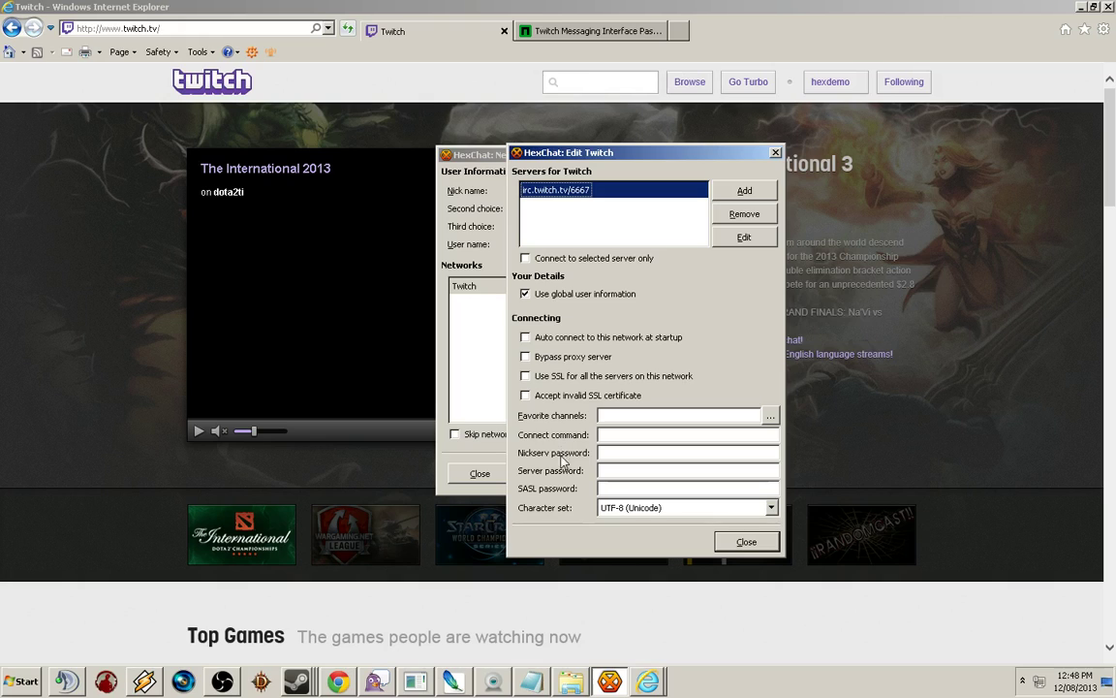
left_click(682, 412)
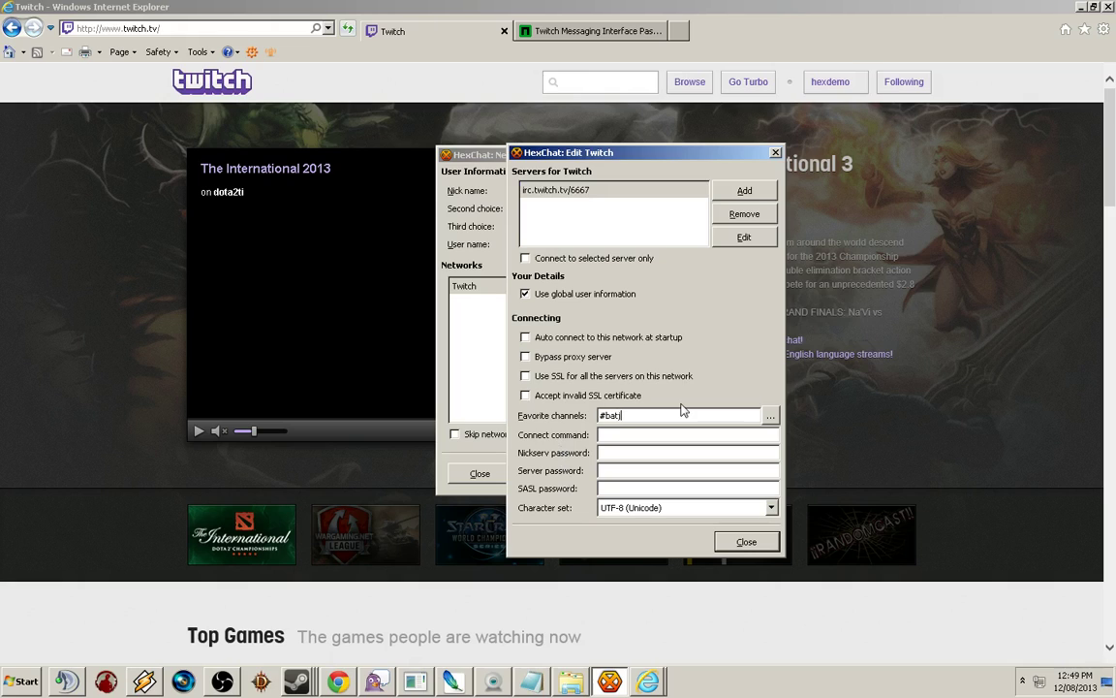
type("#hex")
type("demo,#djdanpearc")
type("earce")
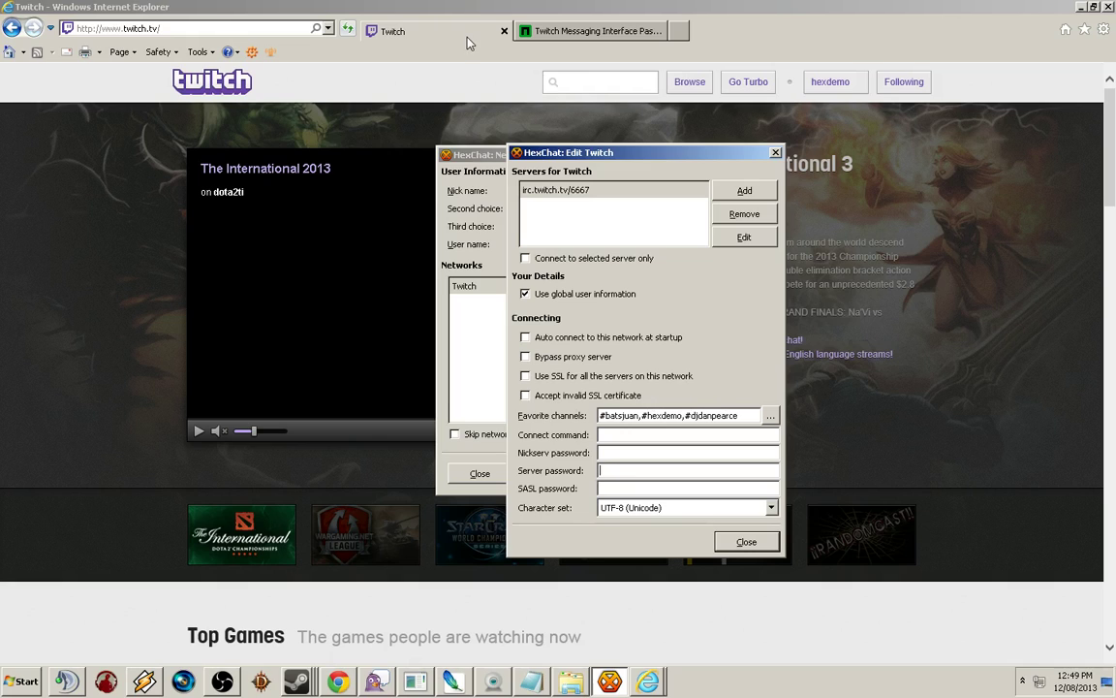
left_click(576, 39)
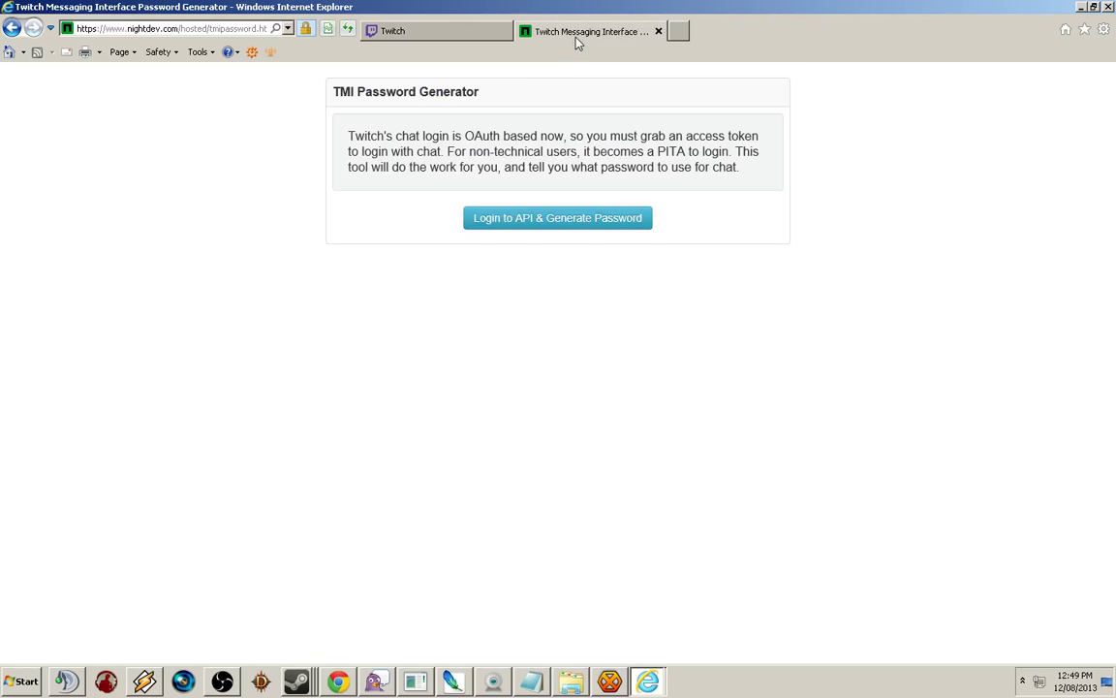
Step: Authorize the TMI Password Generator and select the newly generated oauth chat password
left_click(531, 221)
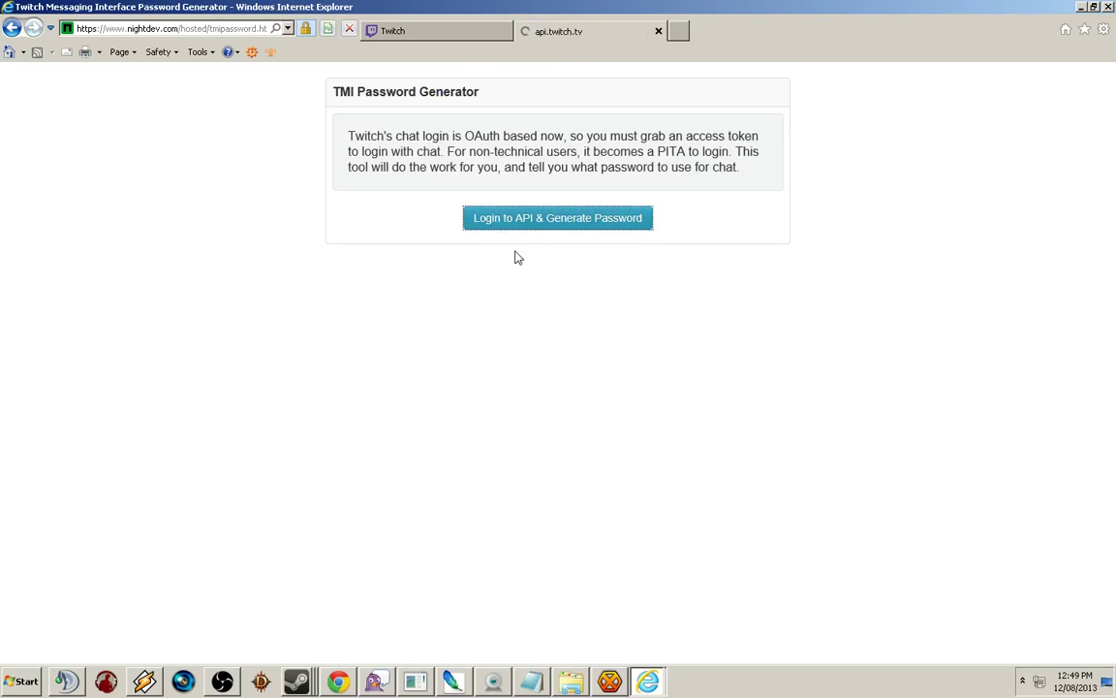
left_click(446, 30)
left_click(581, 31)
left_click(405, 33)
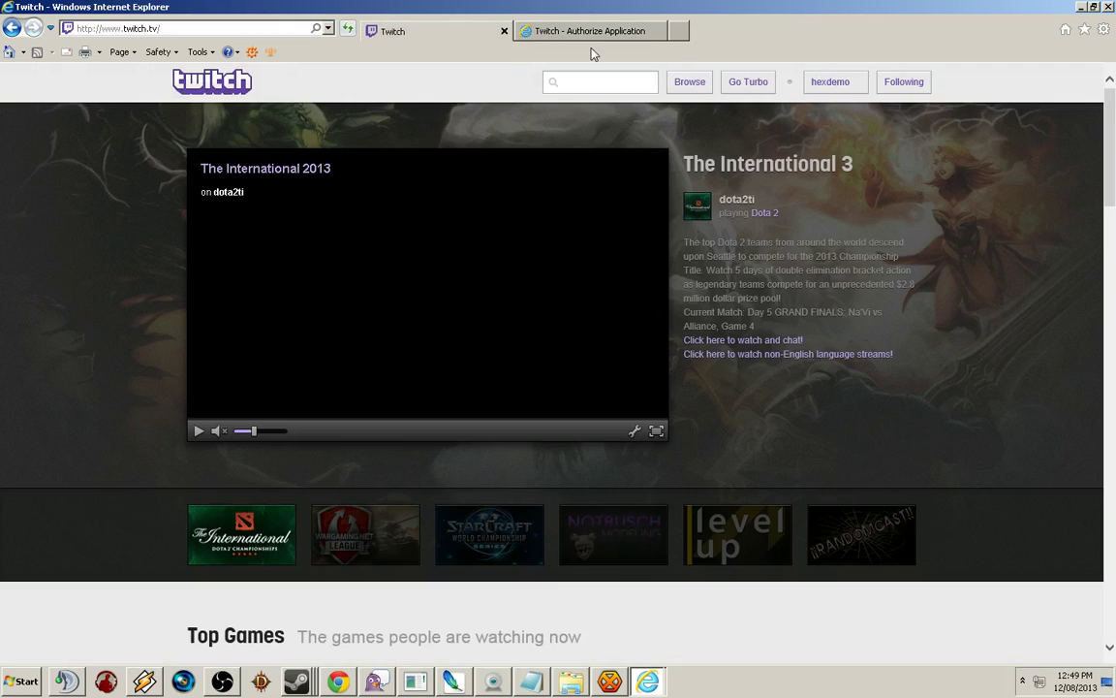
left_click(576, 35)
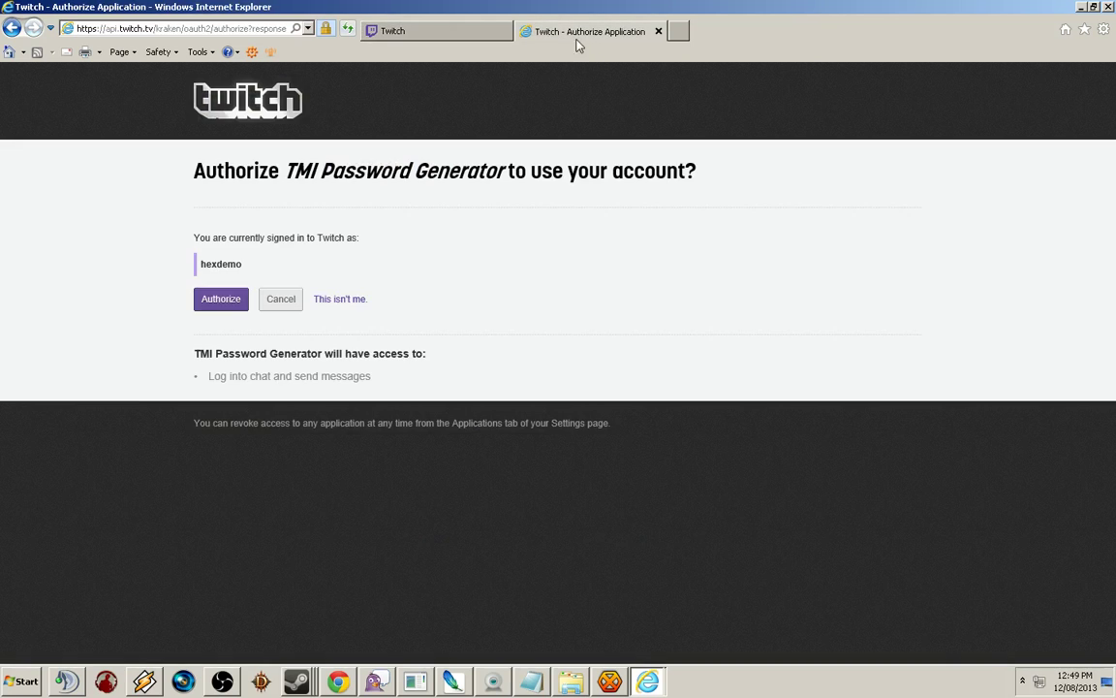
left_click(209, 296)
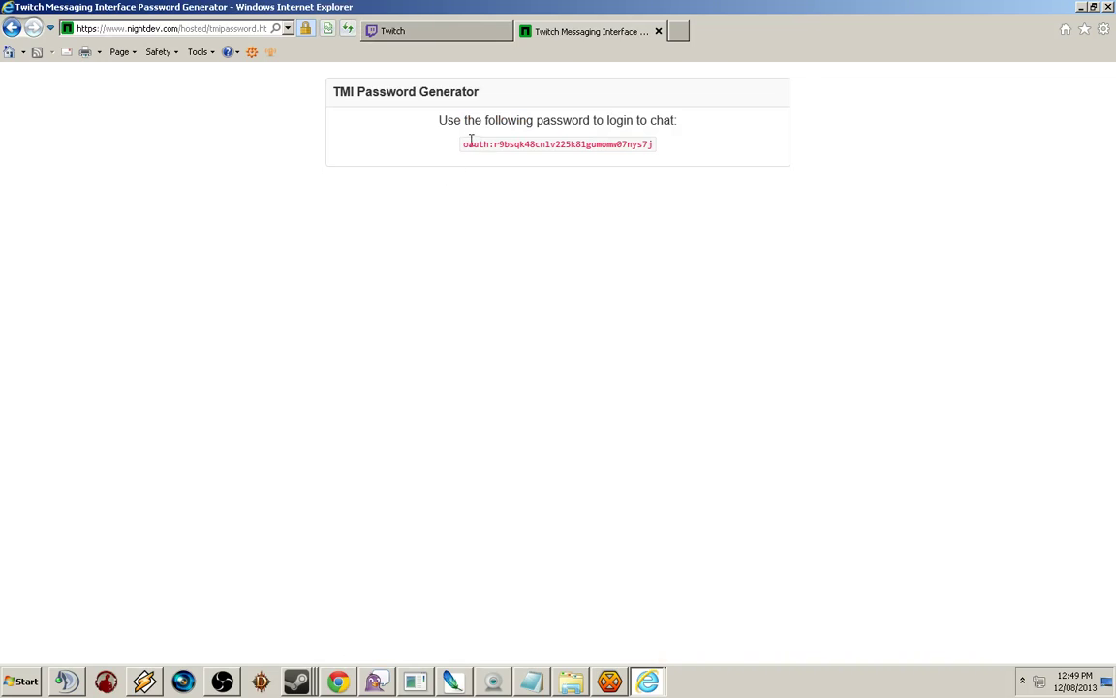
left_click(462, 144)
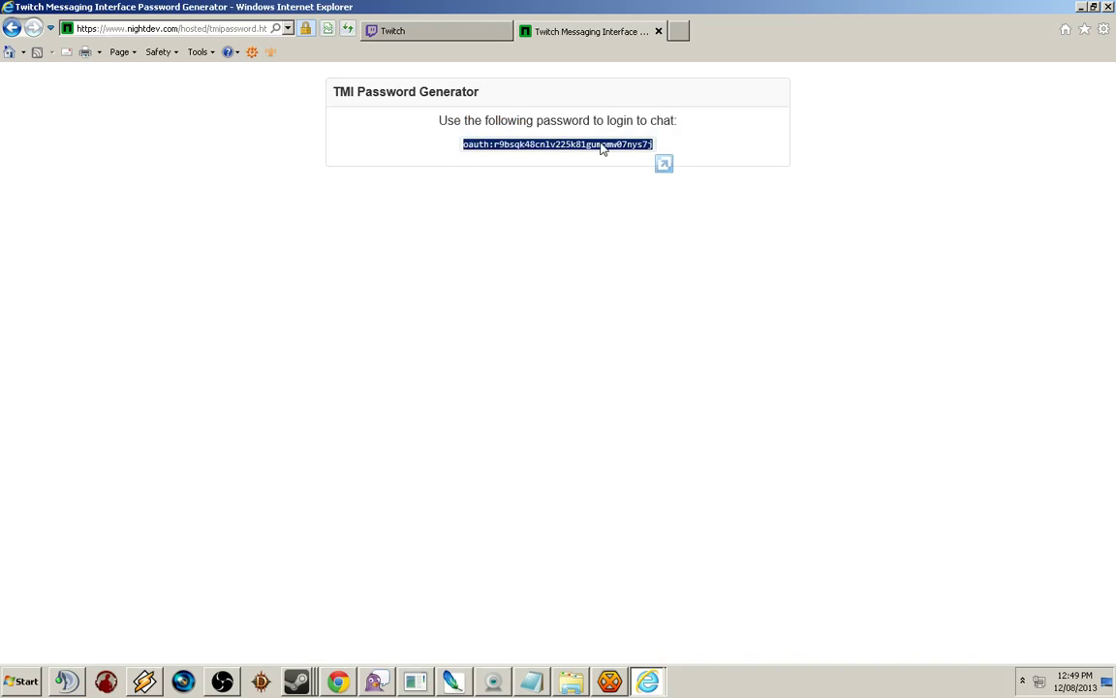
Step: Paste the new oauth password over the old one in Notepad and select it
left_click(531, 681)
left_click(572, 297)
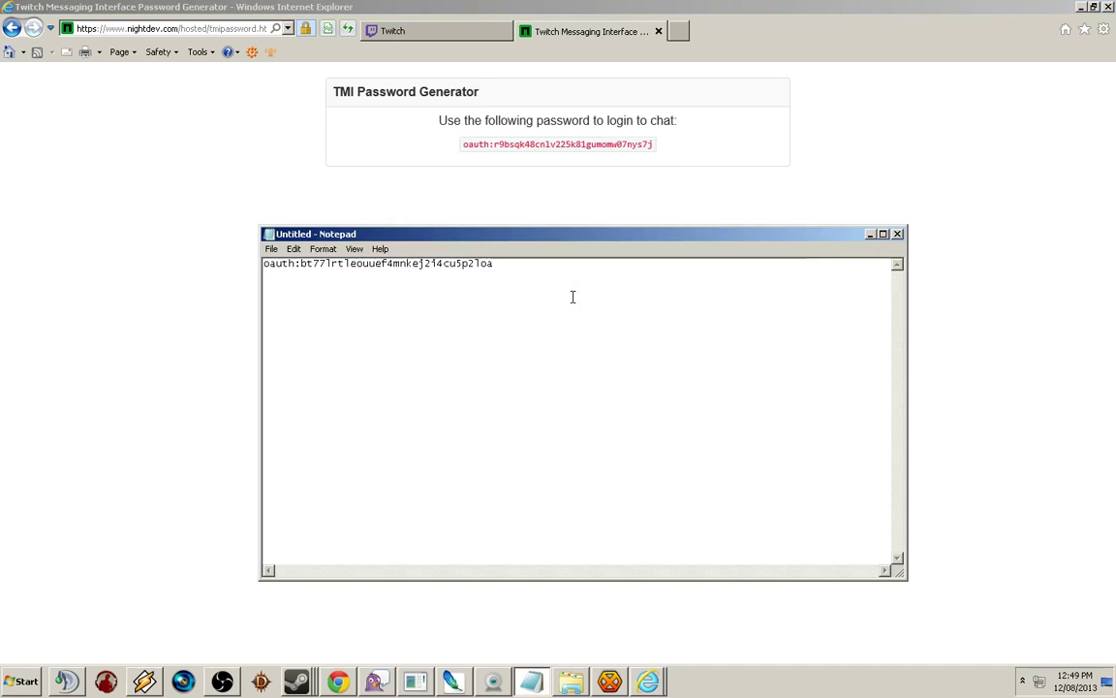
left_click_drag(573, 297, 249, 276)
key("ctrl+v")
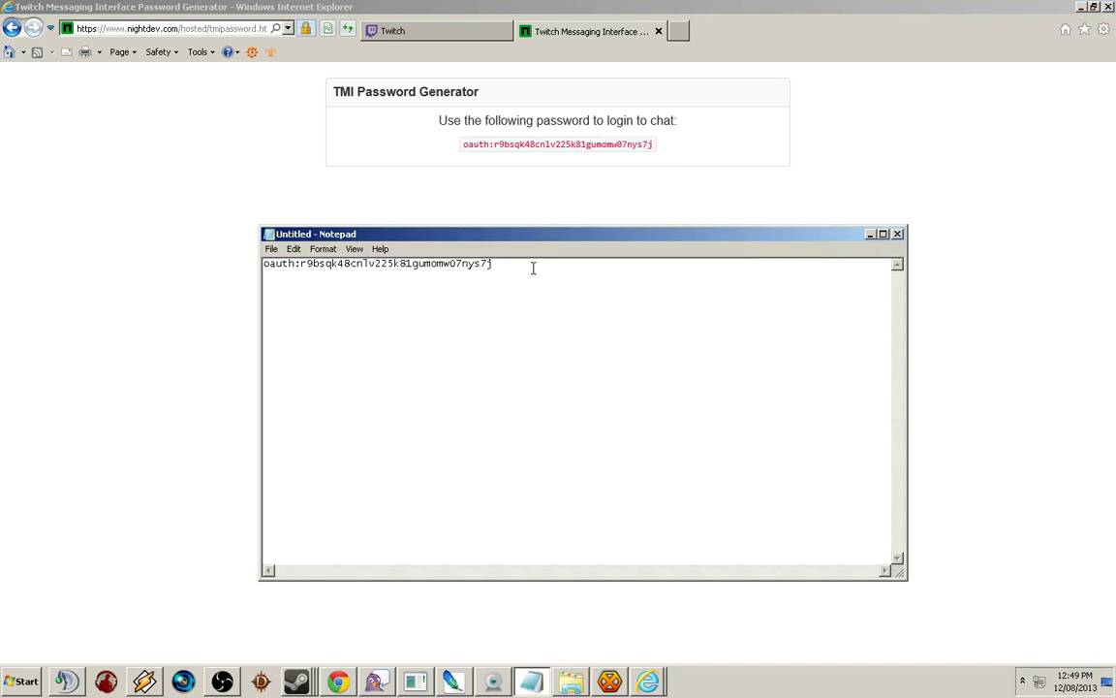
left_click_drag(533, 268, 207, 274)
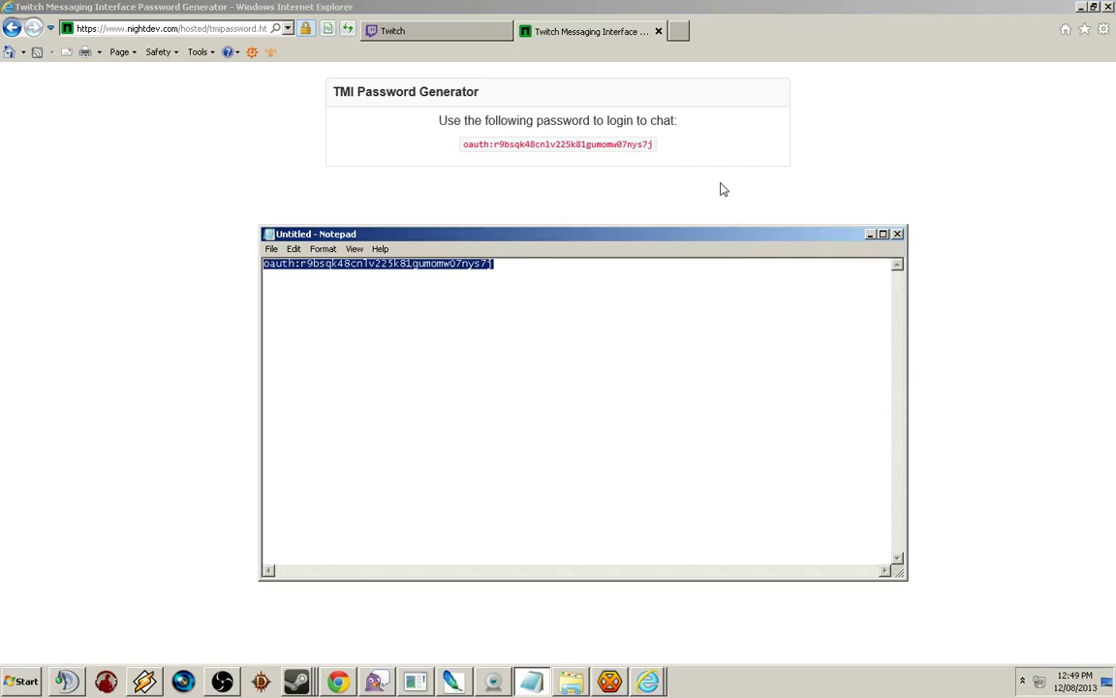
left_click(611, 684)
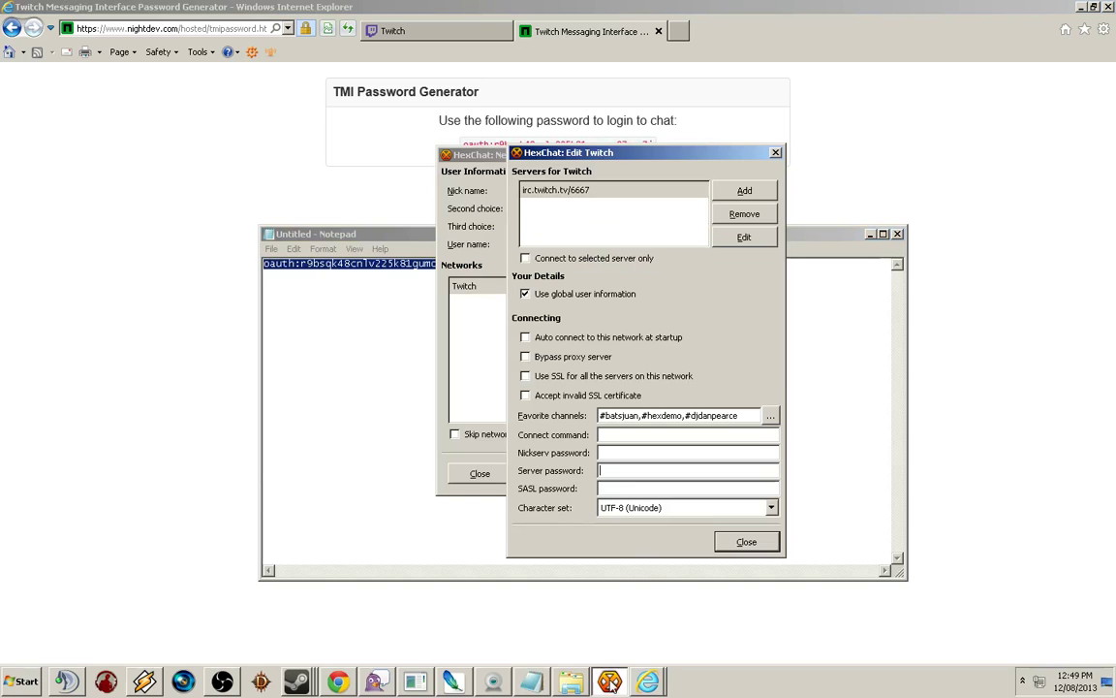
left_click(629, 470)
key("ctrl+v")
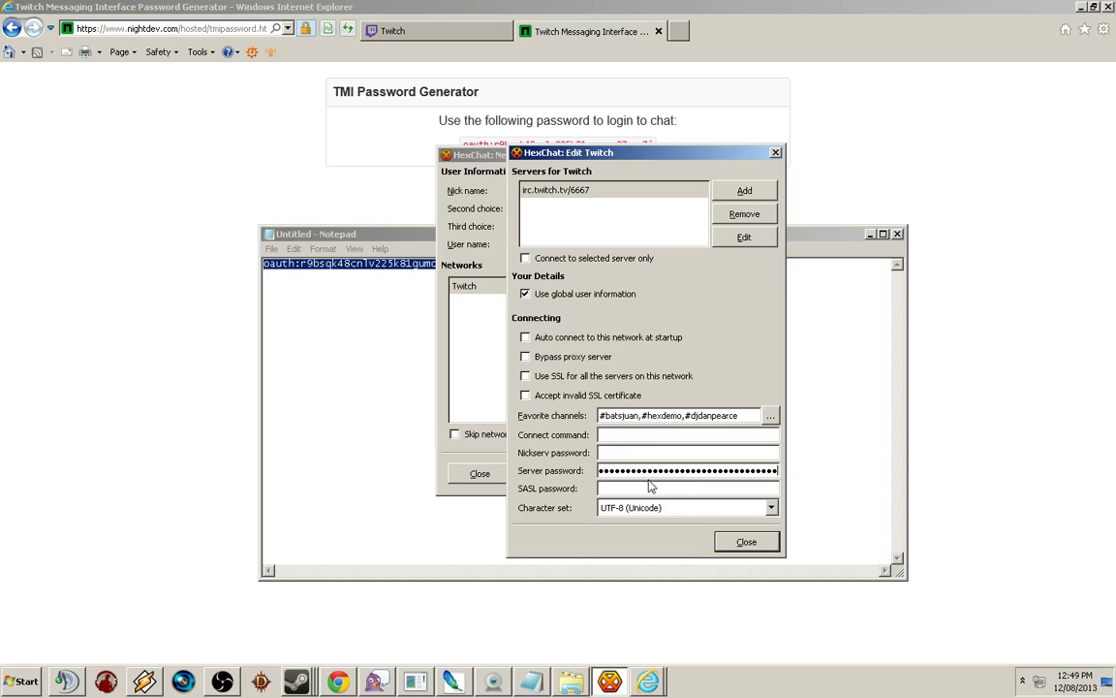
left_click(747, 545)
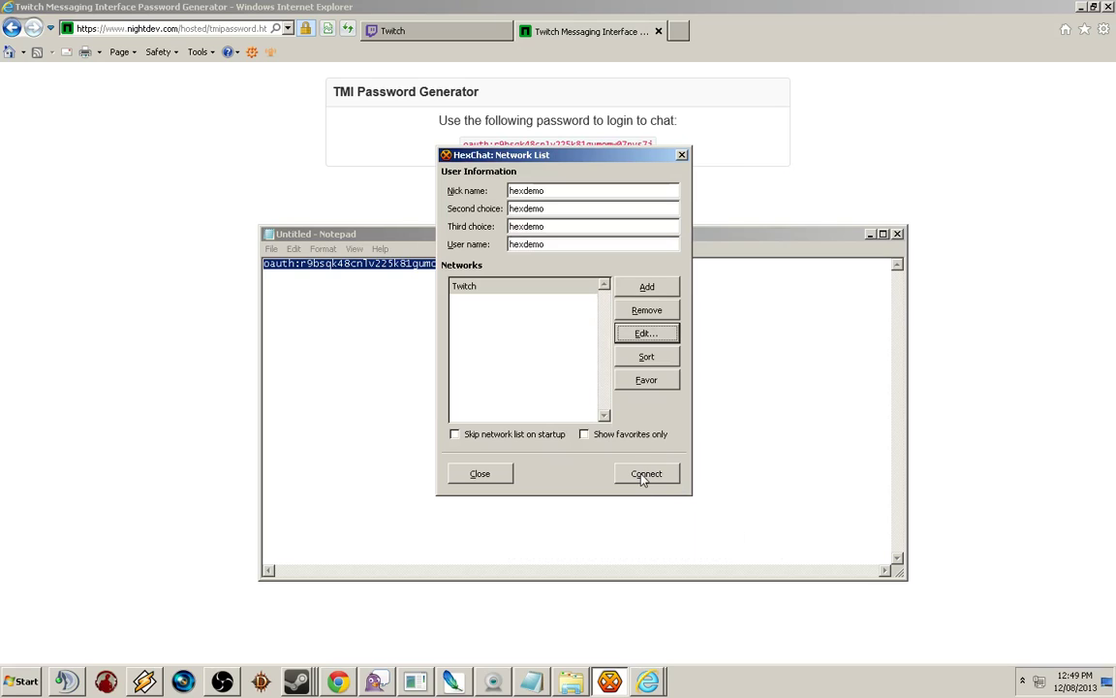
left_click(642, 476)
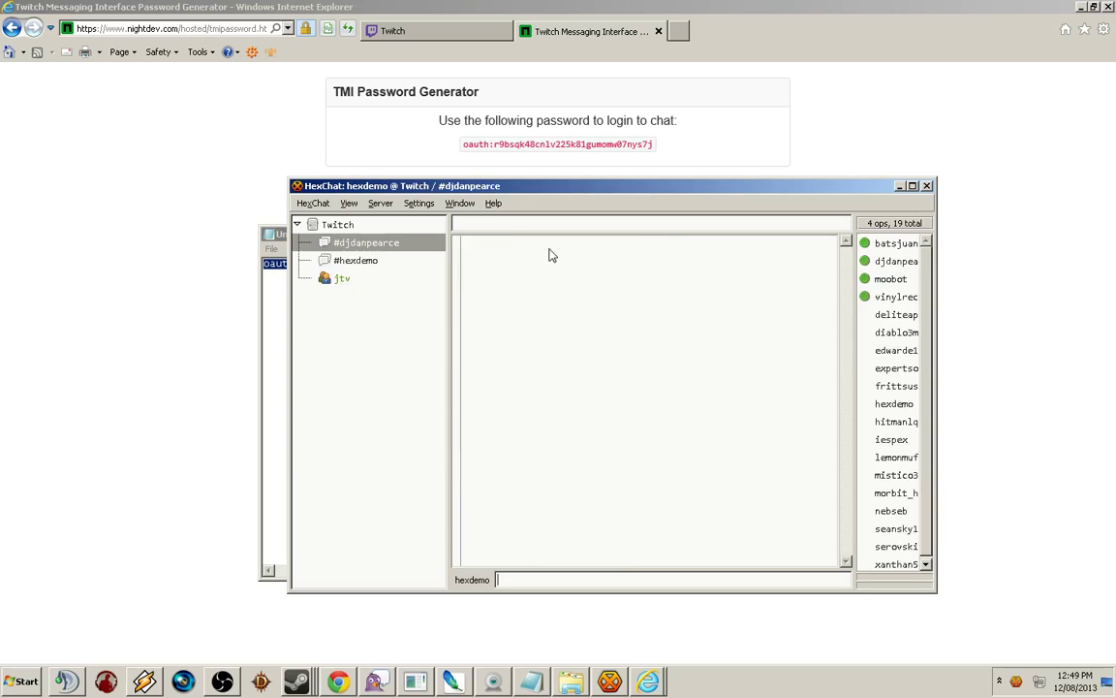
Step: Review the Twitch server log, then the #djdanpearce and #hexdemo channels
left_click(331, 222)
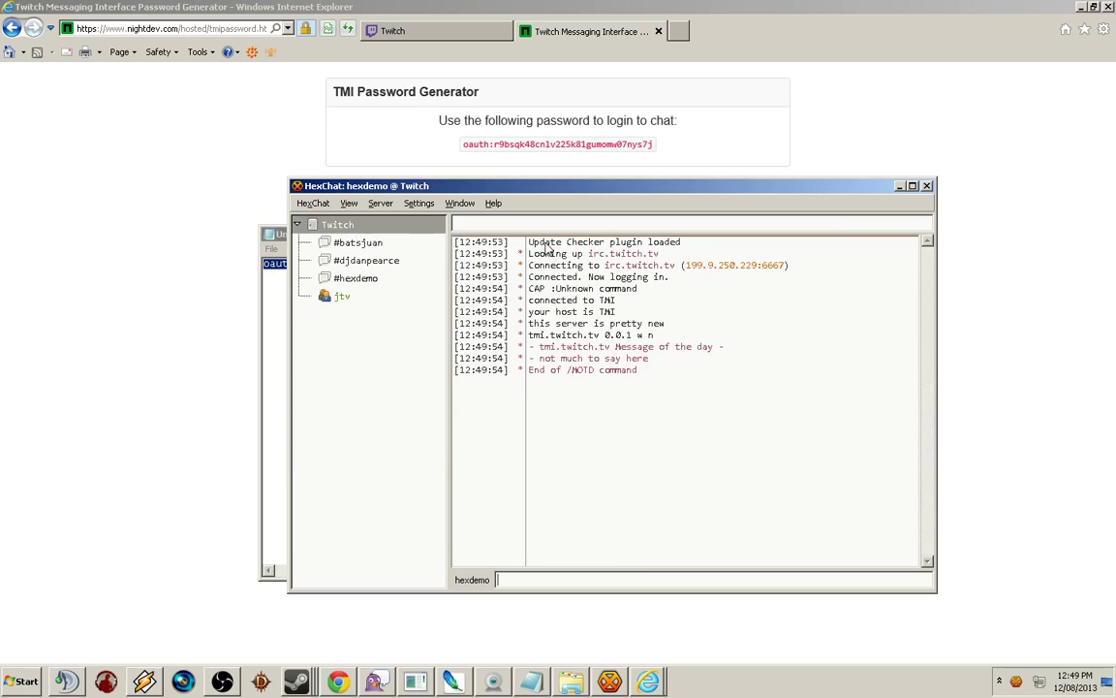
mouse_move(549, 249)
left_mouse_down()
mouse_move(725, 363)
mouse_move(669, 276)
mouse_move(545, 249)
left_mouse_up()
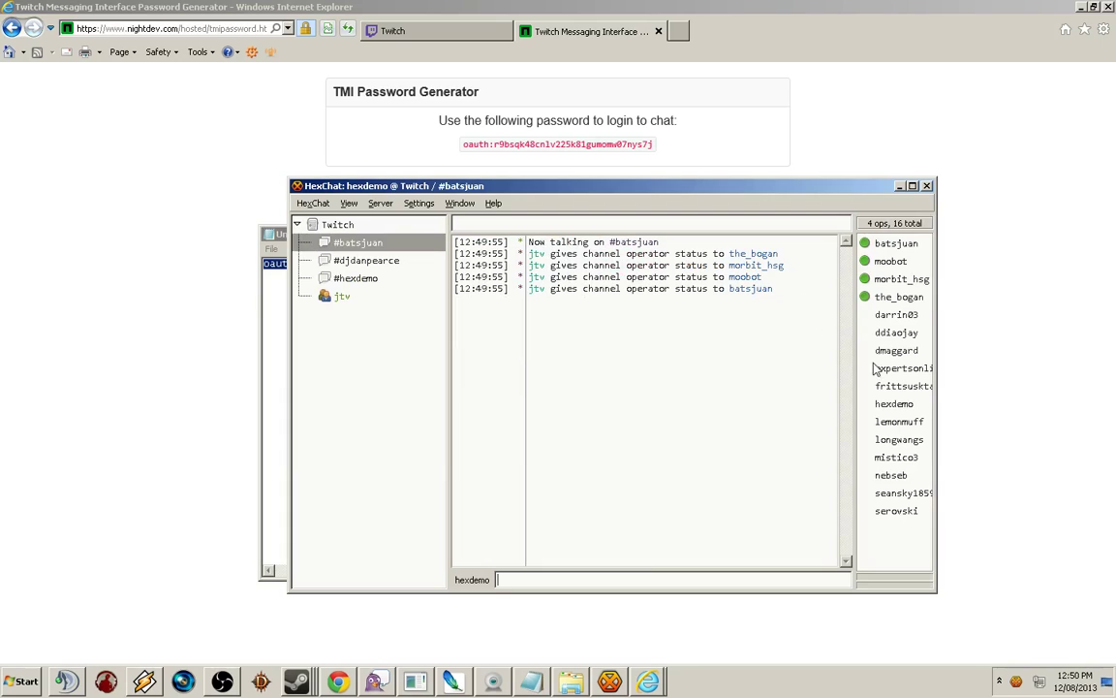
left_click(381, 263)
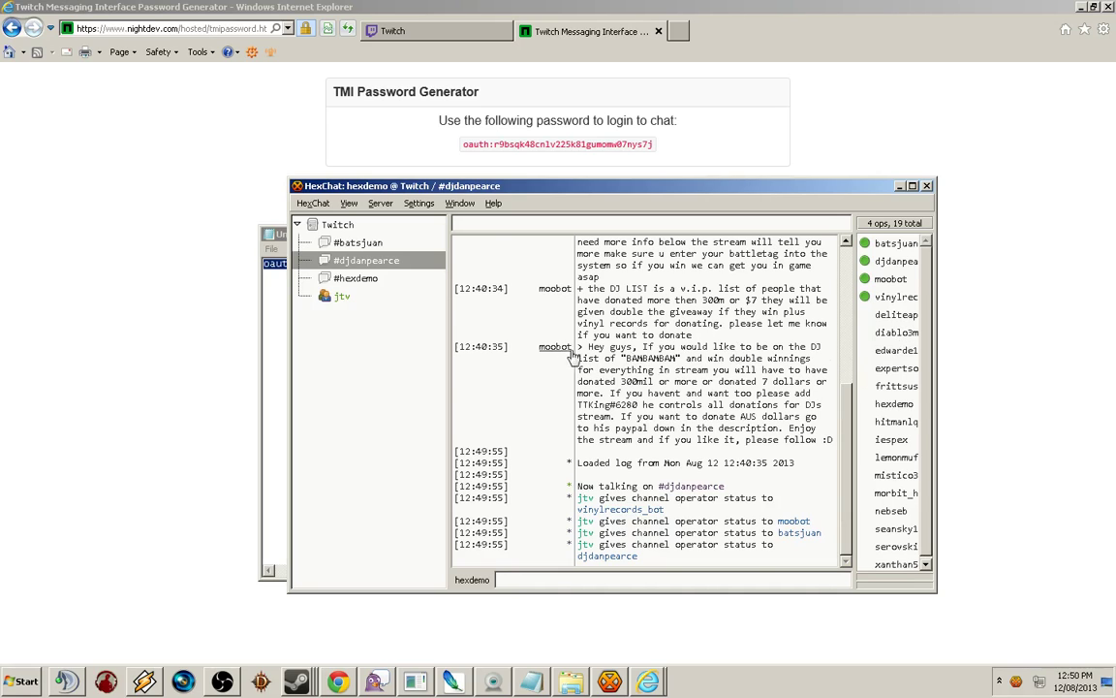
scroll(761, 336, "up", 3)
left_click(356, 278)
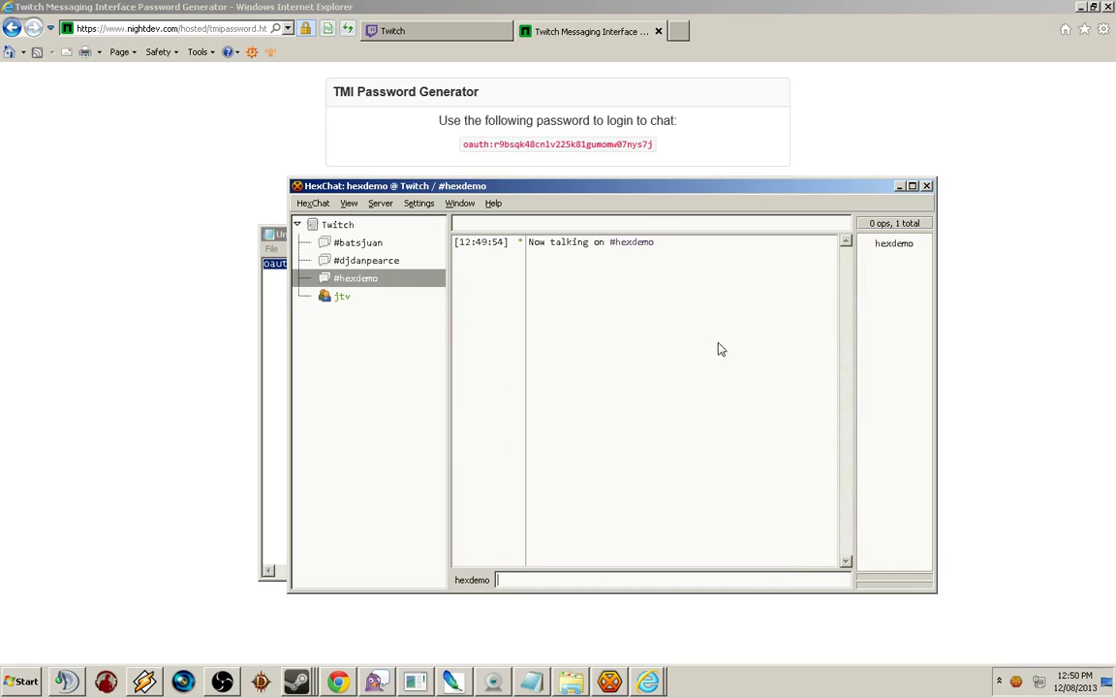